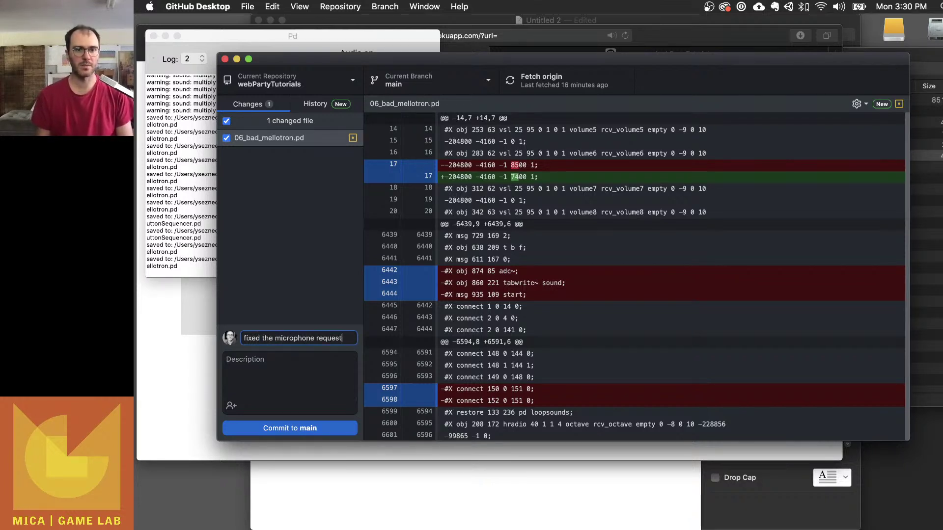
# - Commit the 06_bad_mellotron.pd change to the main branch and push it to origin
pyautogui.click(314, 430)
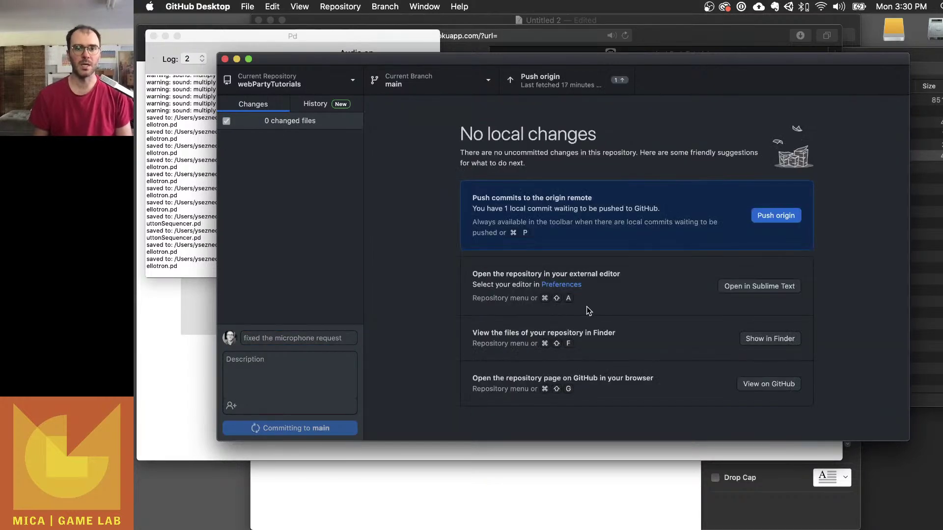
pyautogui.click(775, 218)
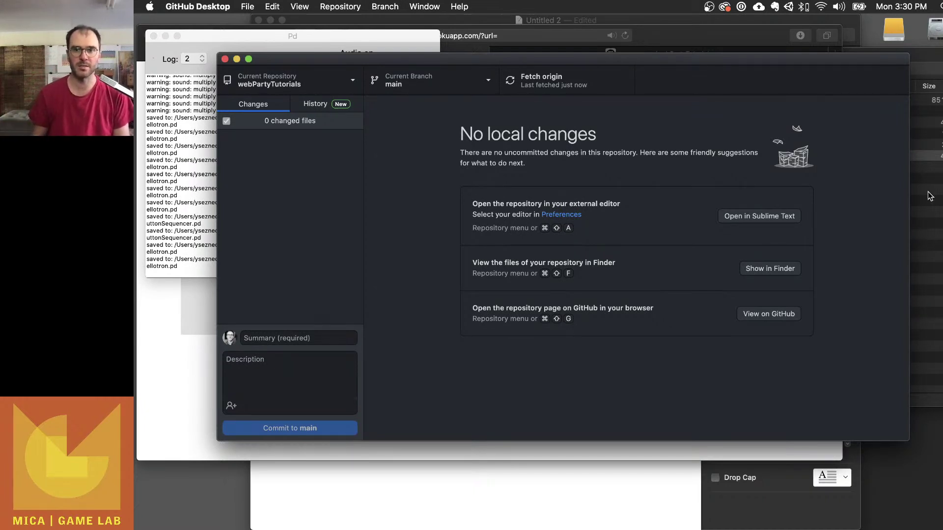
# - Switch to Safari and open 06_bad_mellotron.pd in the webPartyTutorials repository on GitHub
pyautogui.click(936, 157)
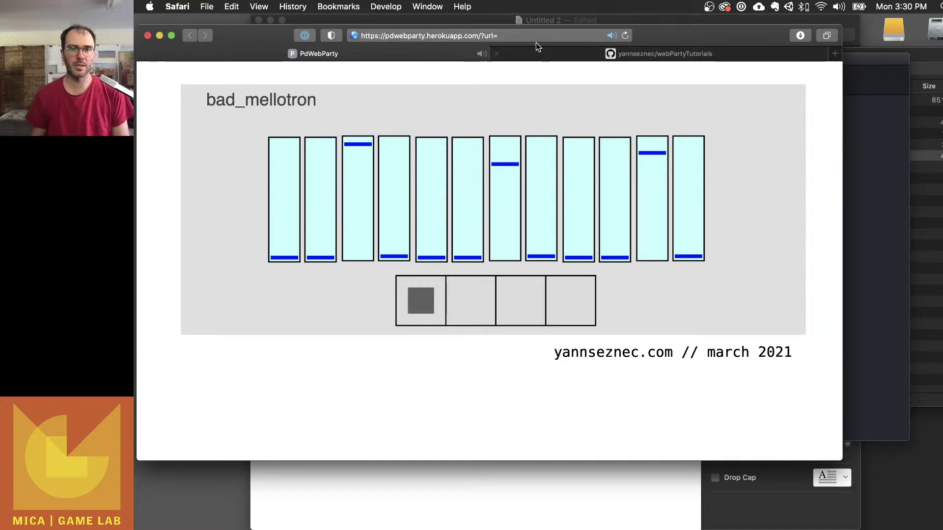
pyautogui.click(668, 53)
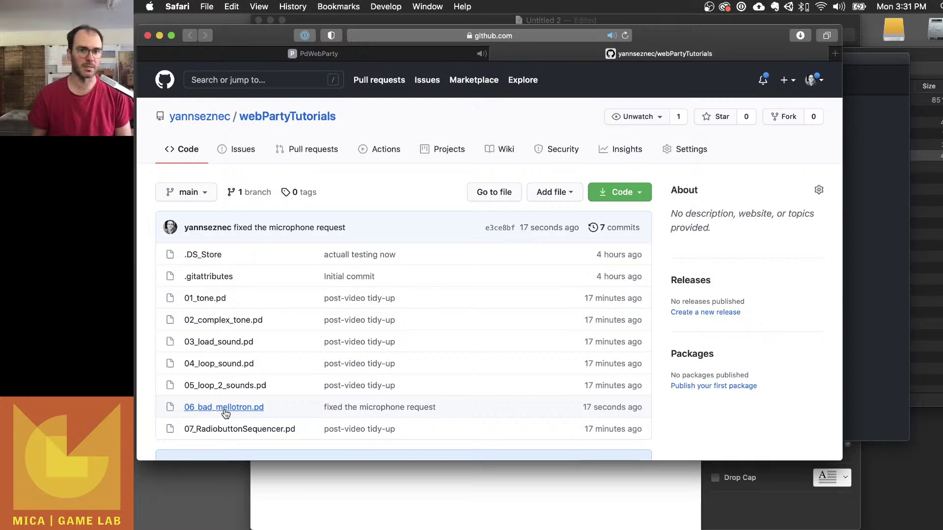
pyautogui.scroll(-4, 713, 420)
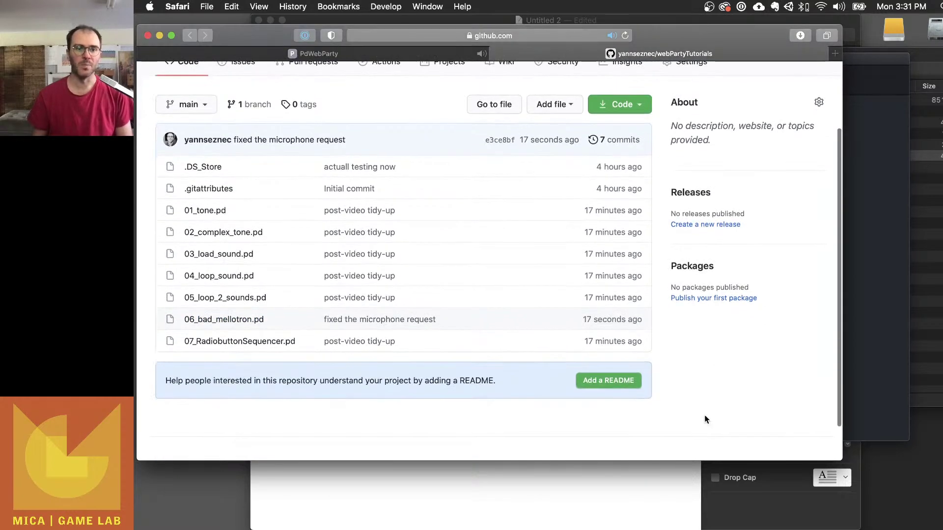
pyautogui.scroll(4, 551, 123)
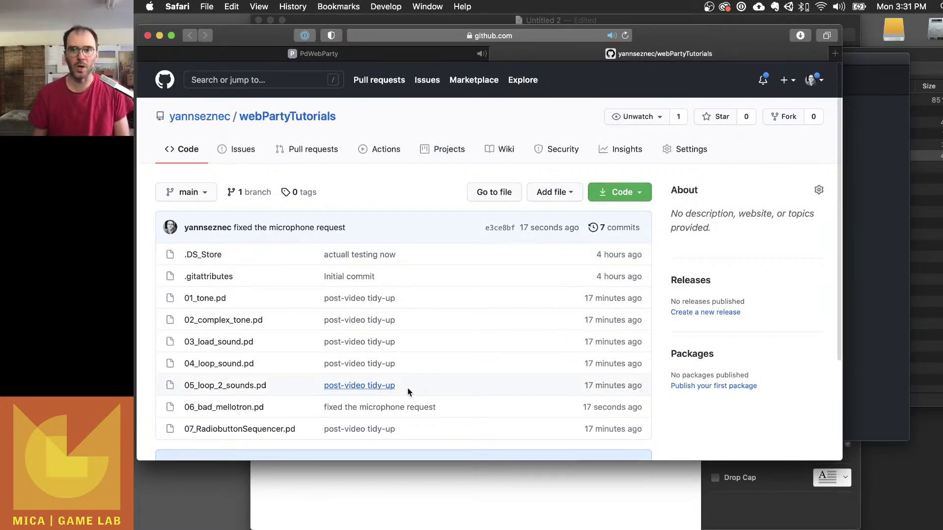
pyautogui.click(935, 349)
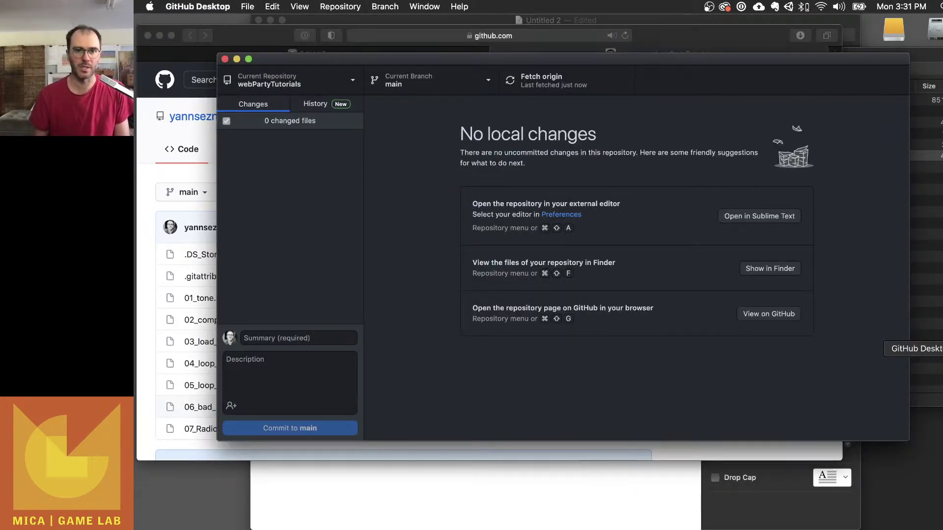
pyautogui.press('super+Tab')
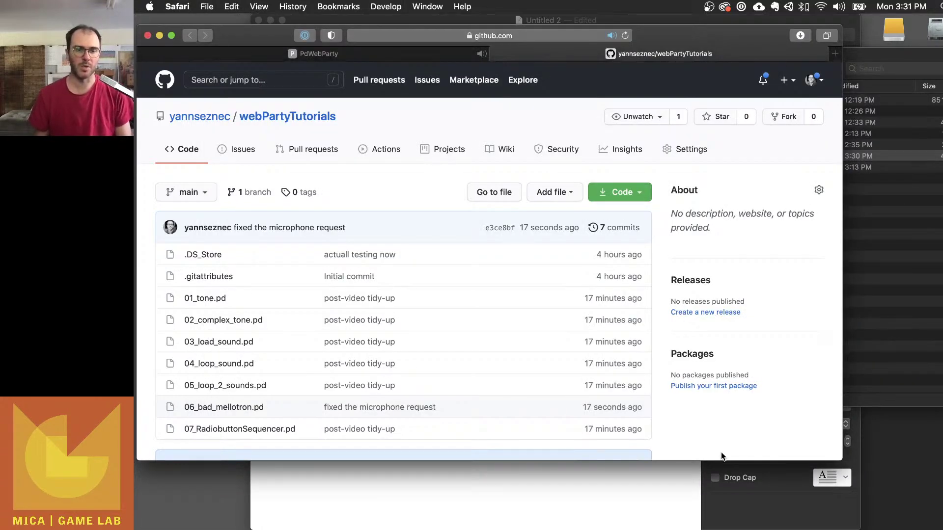
pyautogui.scroll(-4, 509, 381)
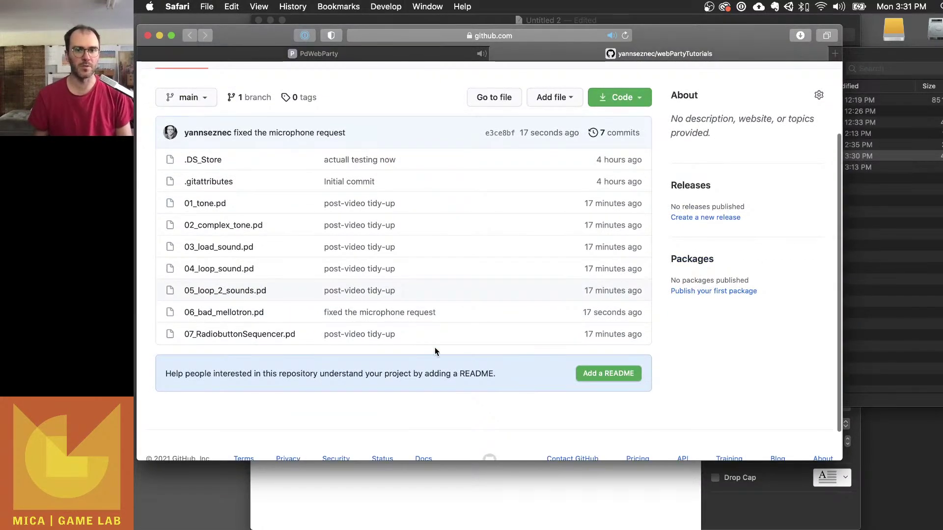
pyautogui.scroll(-1, 234, 316)
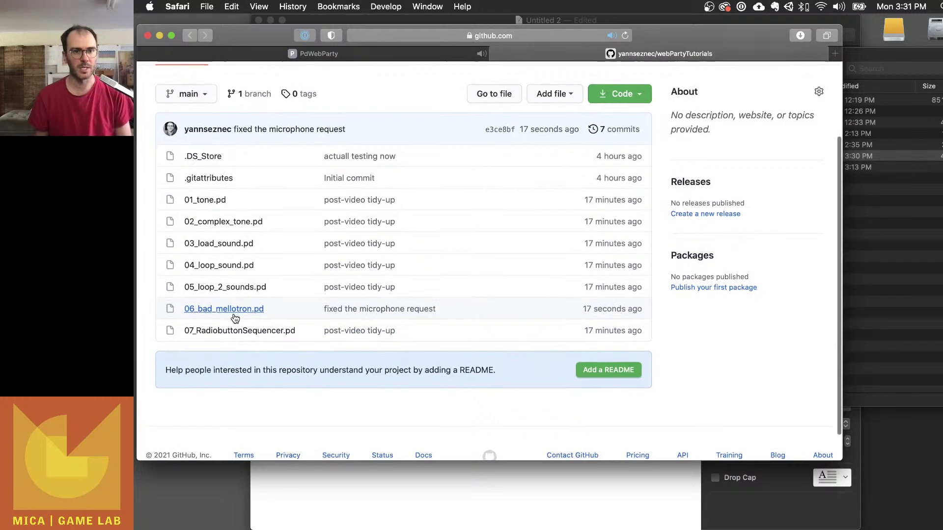
pyautogui.click(235, 308)
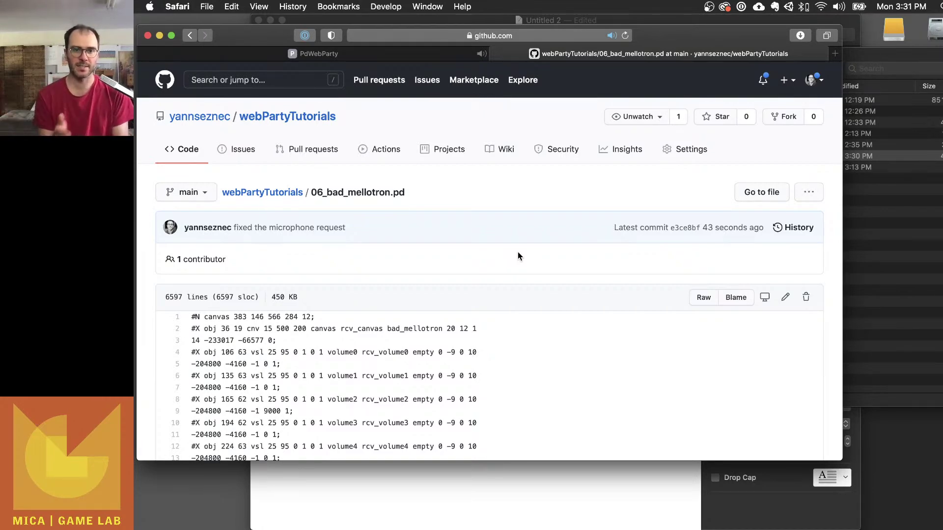
# - Review the source of 06_bad_mellotron.pd and open its raw version
pyautogui.scroll(-10, 525, 295)
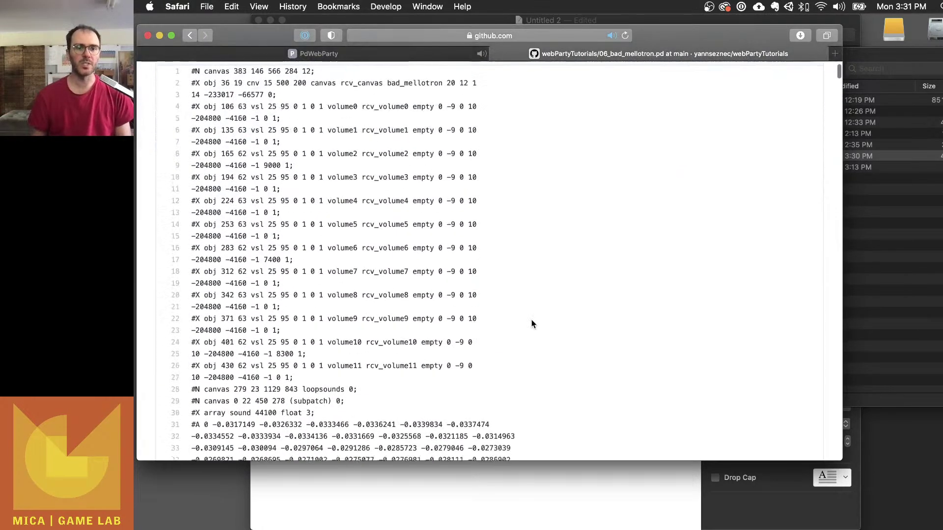
pyautogui.scroll(10, 531, 324)
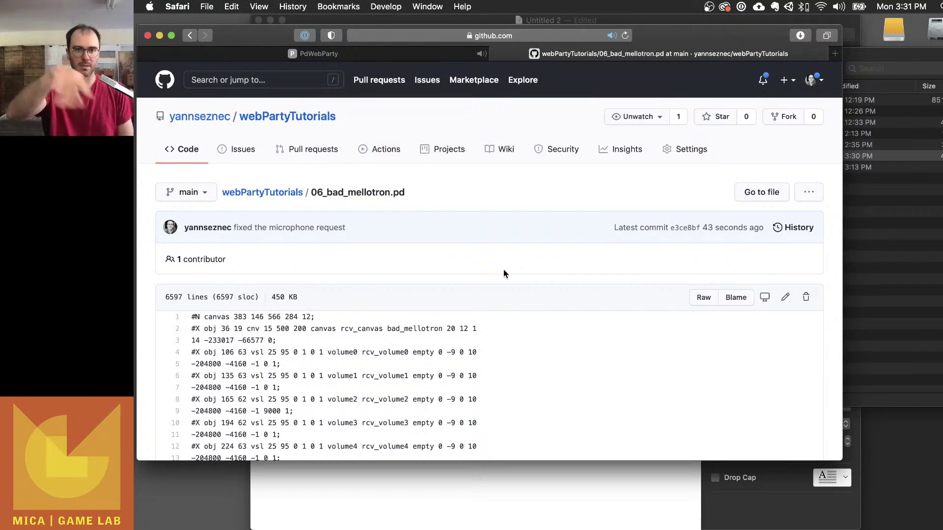
pyautogui.scroll(-20, 504, 273)
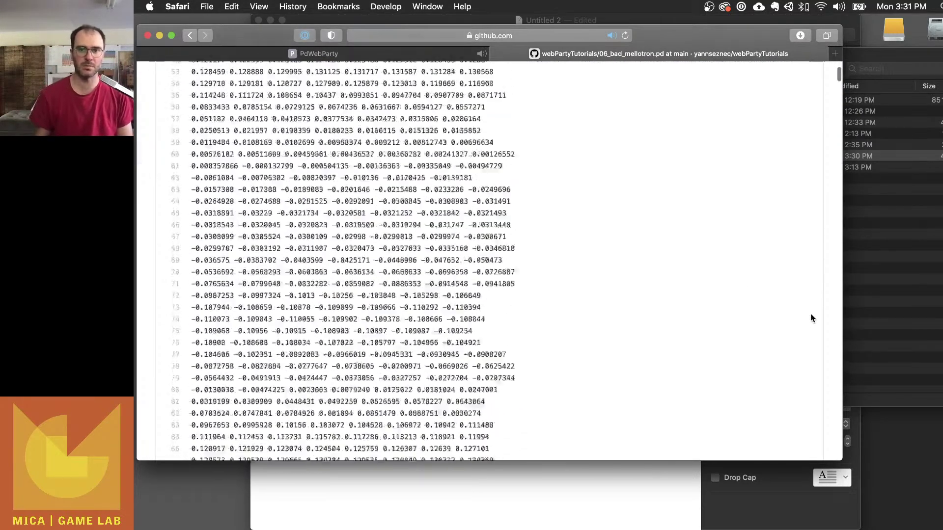
pyautogui.scroll(20, 810, 318)
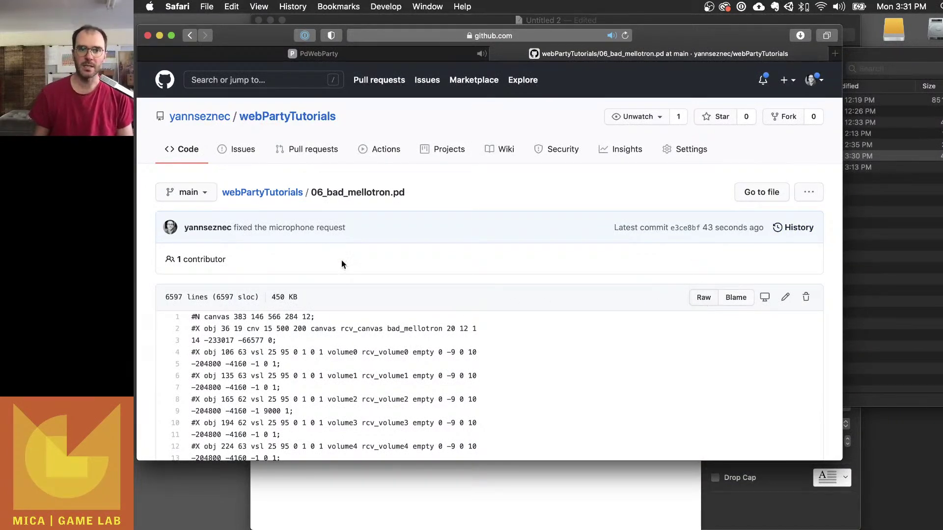
pyautogui.moveTo(316, 194); pyautogui.dragTo(429, 193)
pyautogui.click(428, 194)
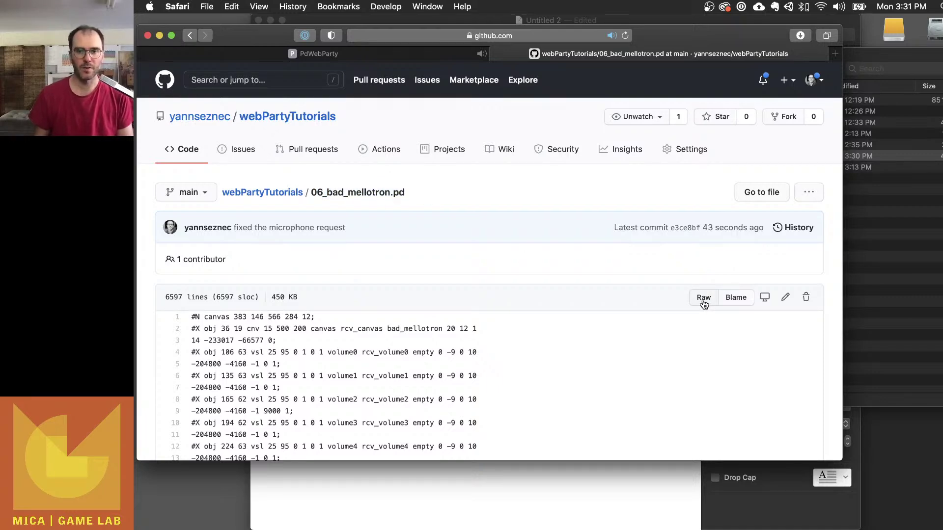
pyautogui.click(703, 300)
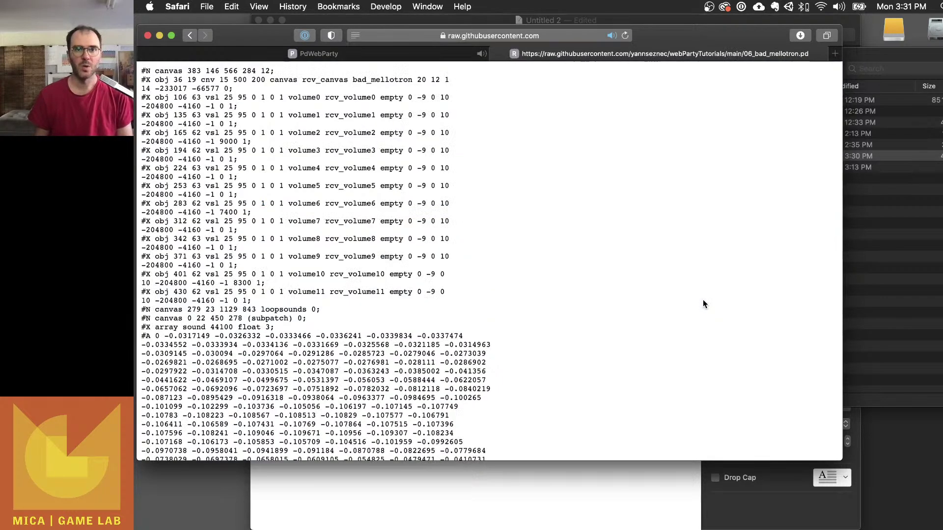
# - Look through the raw patch text from its beginning down to the connection lines at the end
pyautogui.scroll(-5, 635, 333)
pyautogui.scroll(-15, 635, 329)
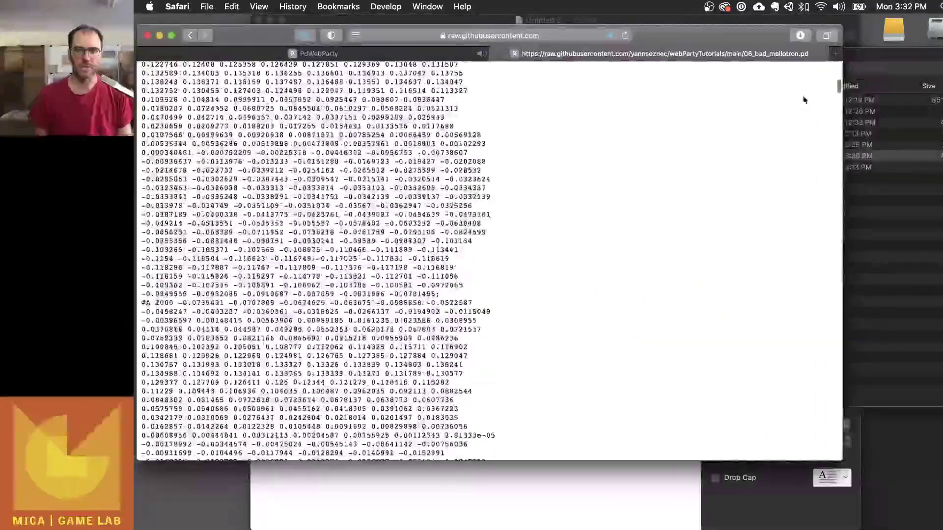
pyautogui.moveTo(837, 87); pyautogui.dragTo(835, 454)
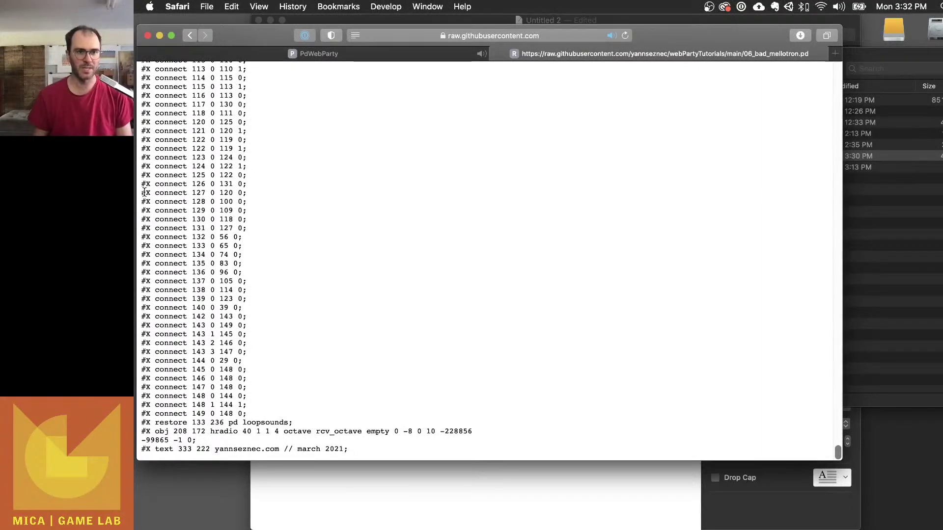
pyautogui.scroll(2, 144, 192)
pyautogui.scroll(15, 177, 129)
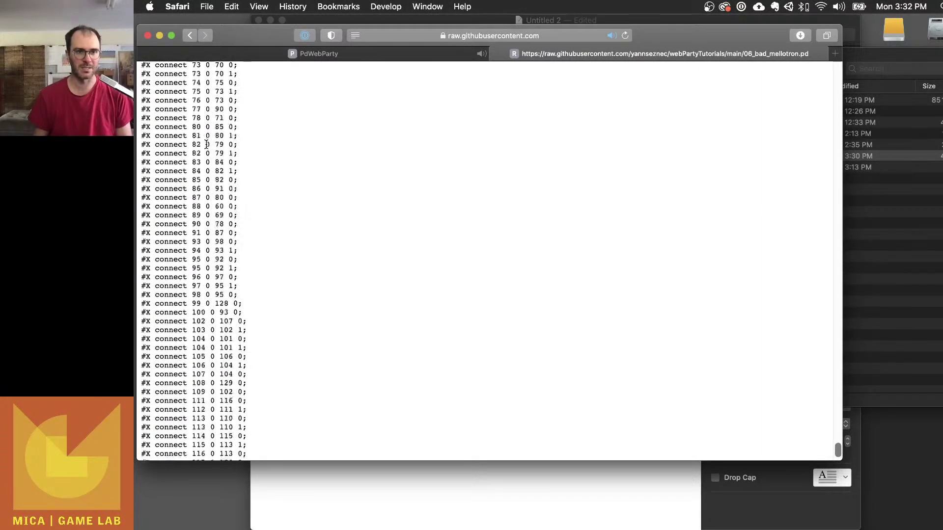
pyautogui.scroll(10, 207, 154)
pyautogui.moveTo(837, 447); pyautogui.dragTo(826, 40)
# - Copy the full web address of the raw 06_bad_mellotron.pd file
pyautogui.click(374, 37)
pyautogui.press('super+c')
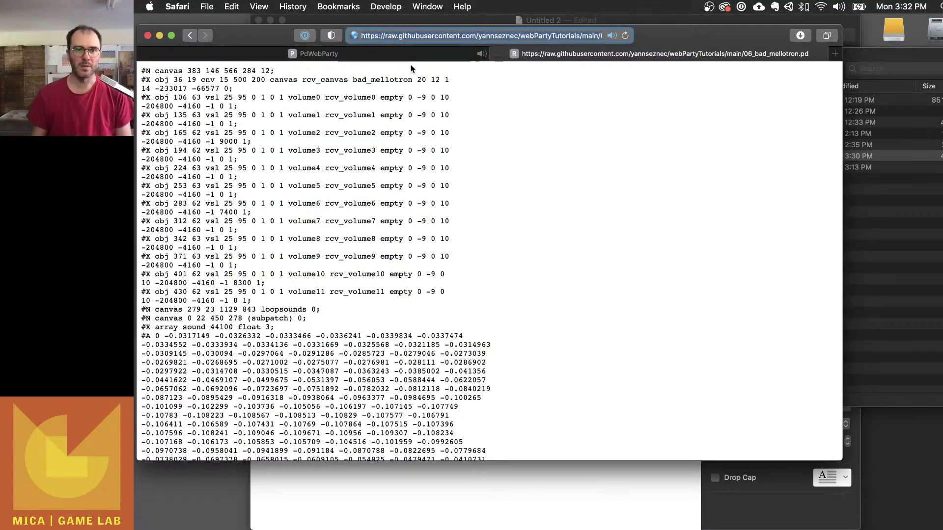
pyautogui.press('Return')
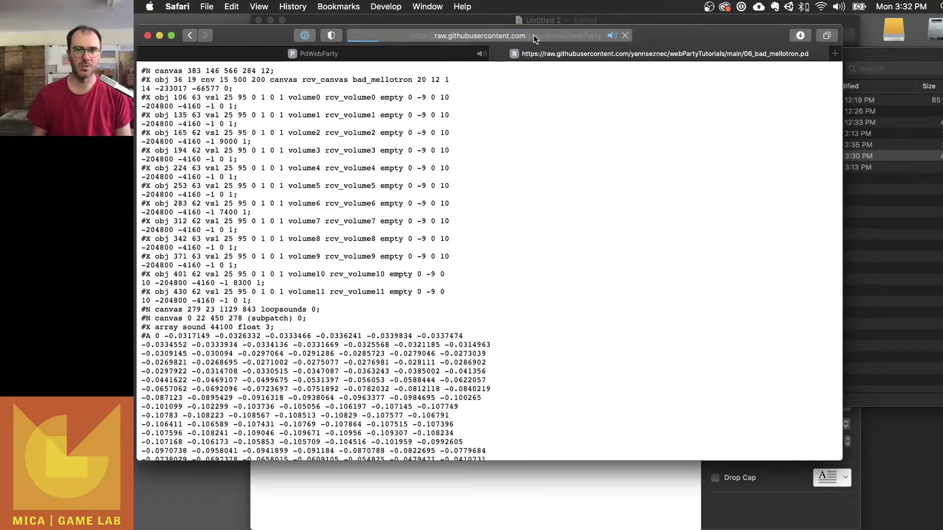
pyautogui.click(533, 33)
pyautogui.press('Right')
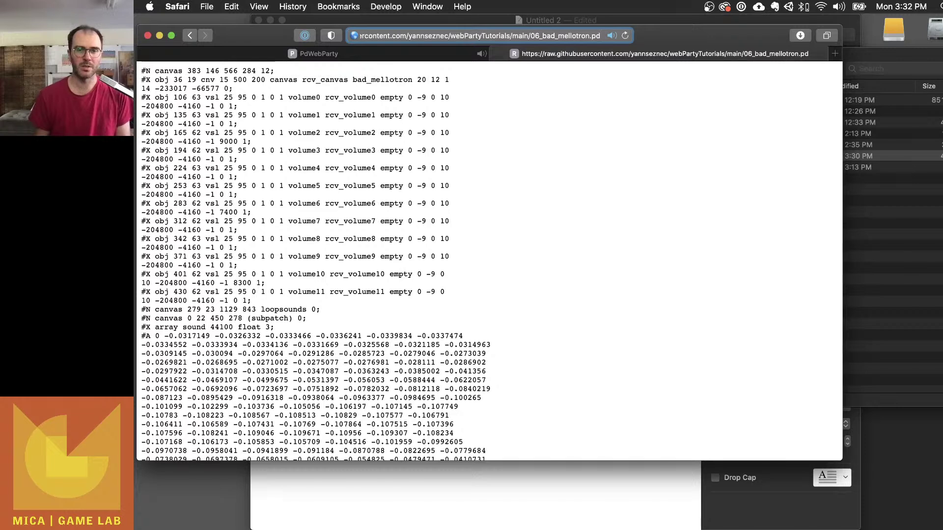
pyautogui.click(617, 138)
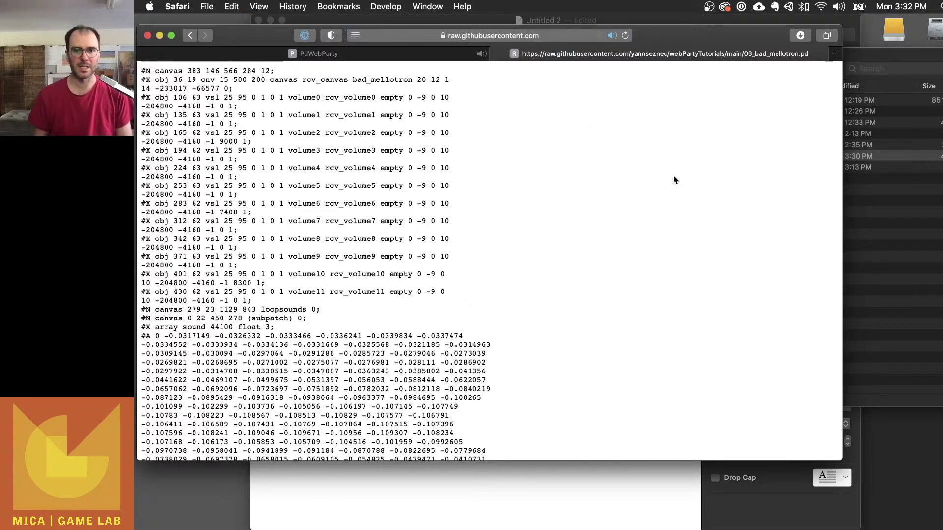
# - Switch to the PdWebParty link note in Evernote and append the copied raw file address after "?url="
pyautogui.click(941, 261)
pyautogui.moveTo(712, 101); pyautogui.dragTo(568, 40)
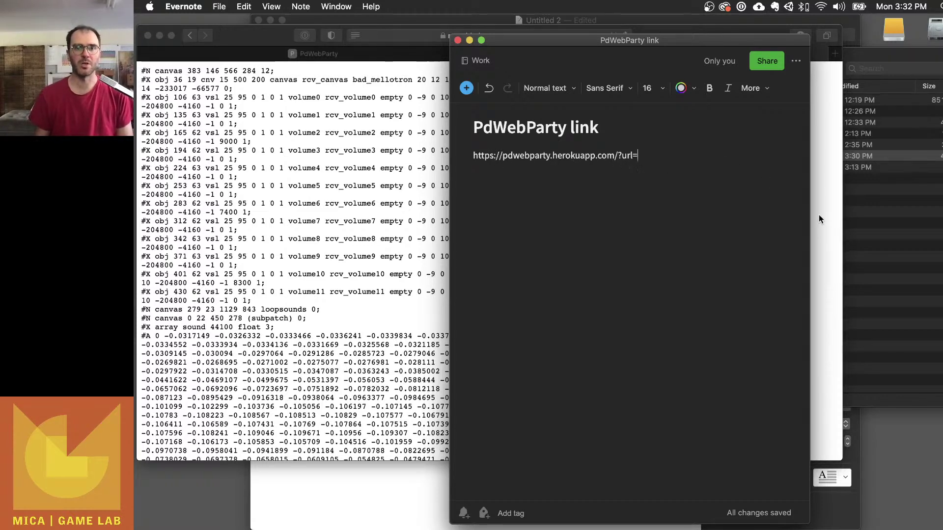
pyautogui.press('super+v')
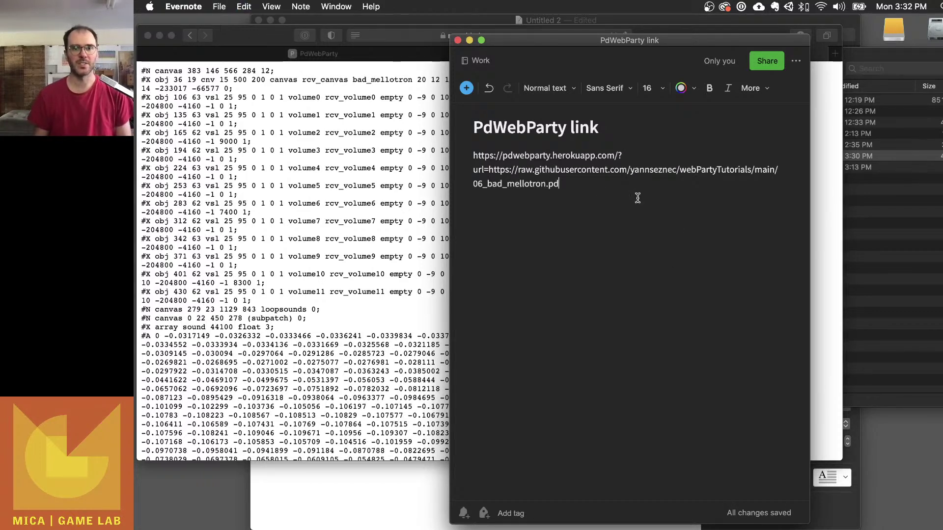
# - Copy the complete PdWebParty link from the note and load it in Safari in place of the raw file page
pyautogui.moveTo(639, 196); pyautogui.dragTo(416, 161)
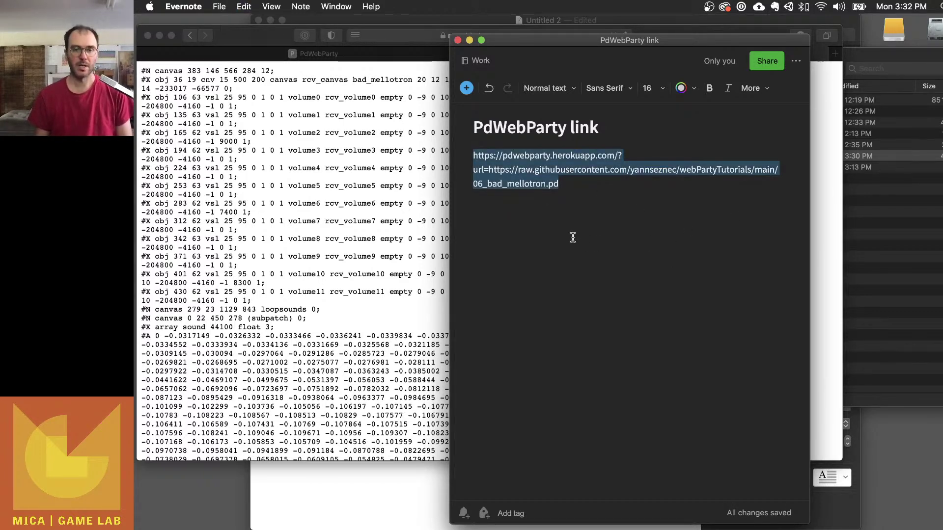
pyautogui.press('super+c')
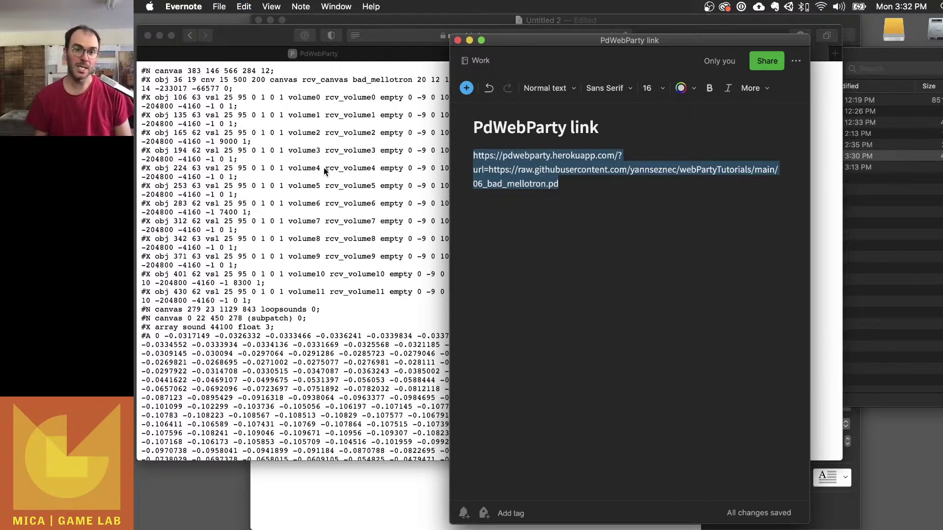
pyautogui.click(599, 187)
pyautogui.moveTo(653, 196); pyautogui.dragTo(388, 152)
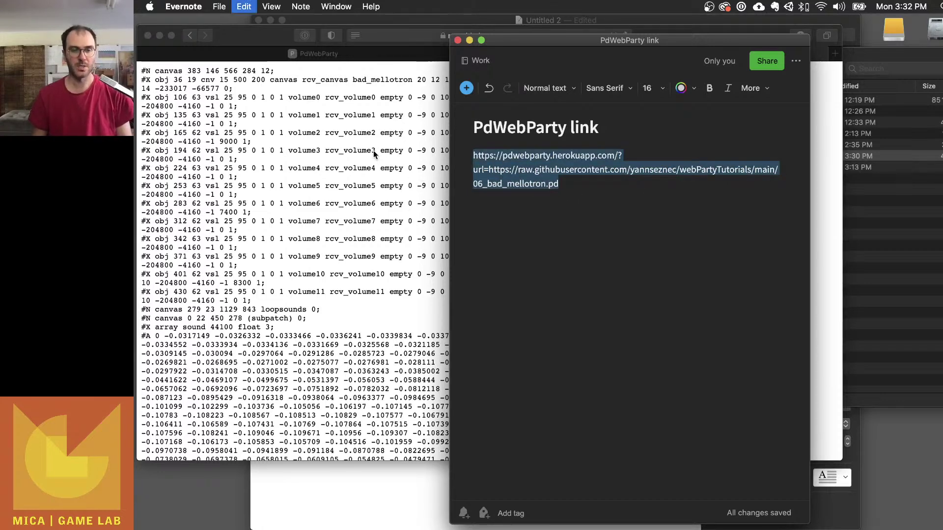
pyautogui.click(370, 141)
pyautogui.click(520, 36)
pyautogui.press('super+v')
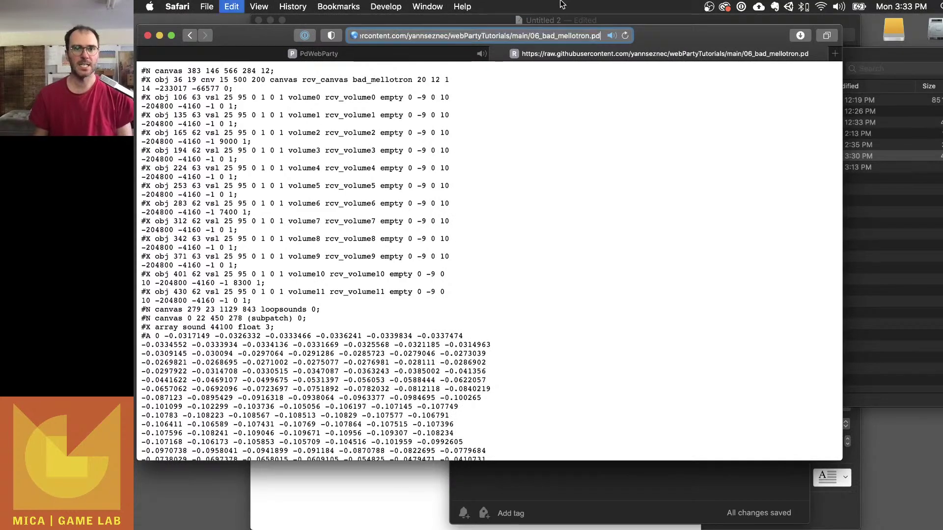
pyautogui.press('Return')
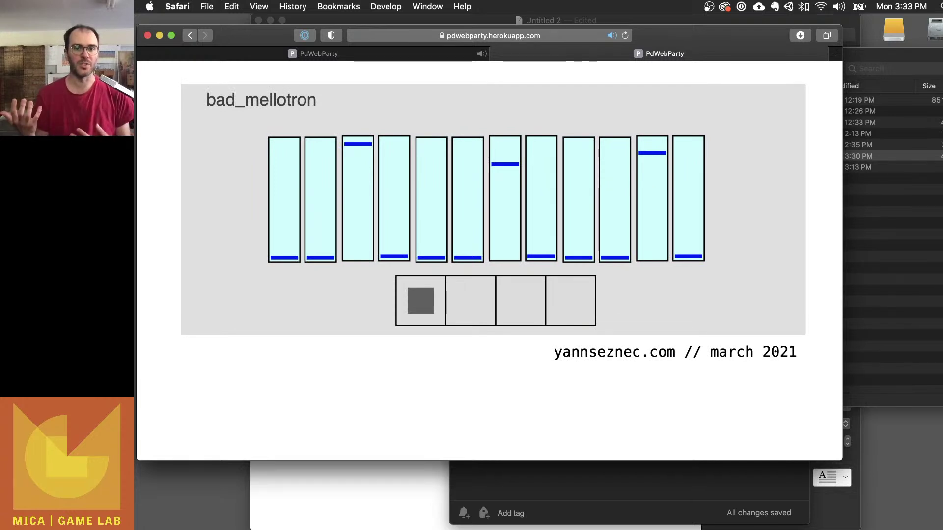
# - Test the bad_mellotron octave selector by switching back and forth between its boxes, ending on the second one
pyautogui.click(475, 307)
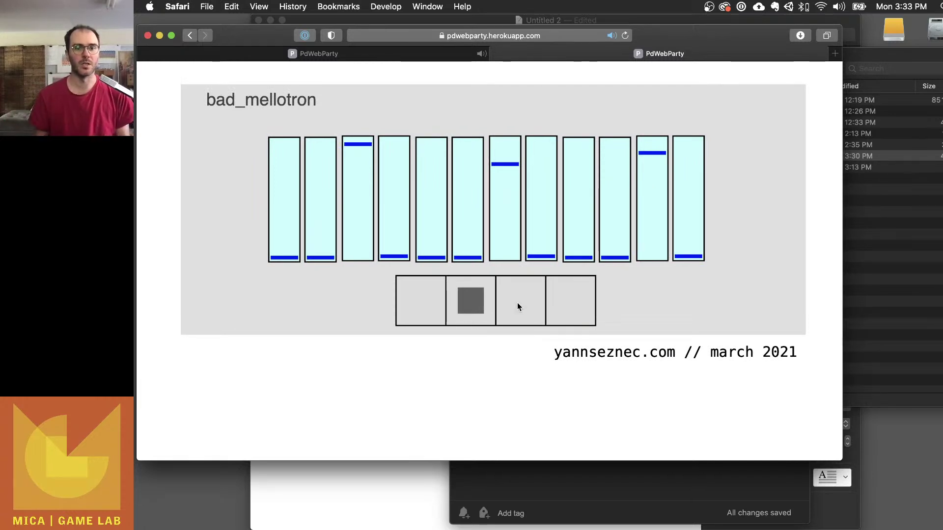
pyautogui.click(517, 302)
pyautogui.click(574, 300)
pyautogui.click(529, 305)
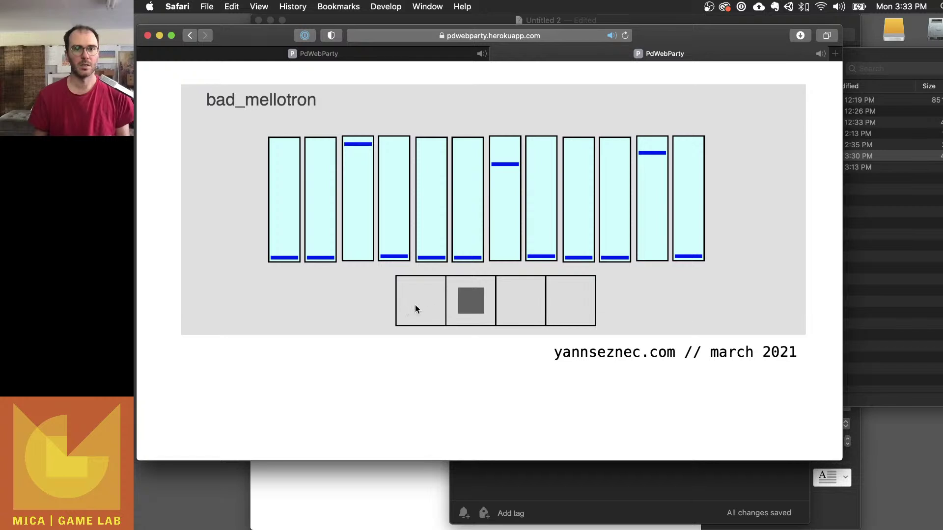
pyautogui.click(419, 308)
pyautogui.click(467, 306)
pyautogui.click(524, 304)
pyautogui.click(461, 307)
pyautogui.click(427, 302)
pyautogui.click(469, 299)
# - Raise the fourth and sixth volume sliders, lower the third and seventh to minimum, and select the first octave box
pyautogui.click(480, 225)
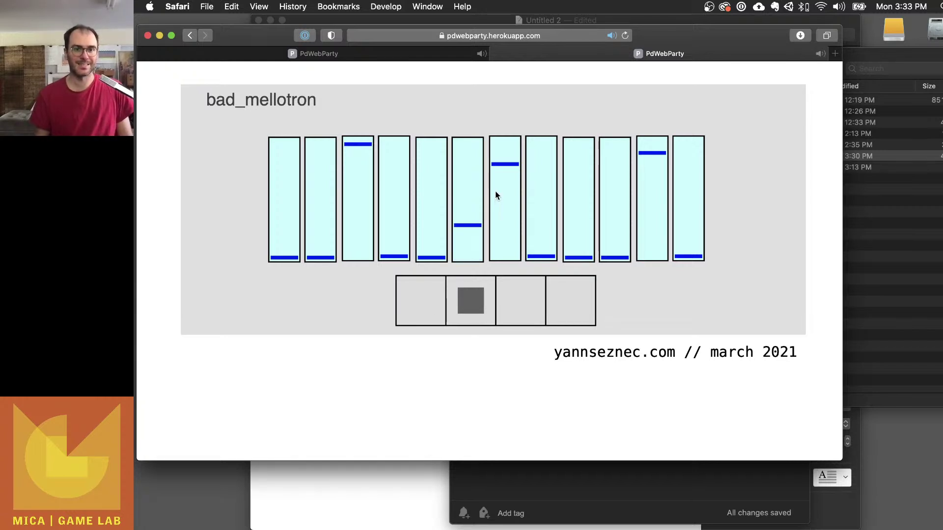
pyautogui.moveTo(465, 198)
pyautogui.mouseDown()
pyautogui.moveTo(449, 182)
pyautogui.moveTo(494, 290)
pyautogui.mouseUp()
pyautogui.moveTo(366, 147); pyautogui.dragTo(358, 290)
pyautogui.click(421, 303)
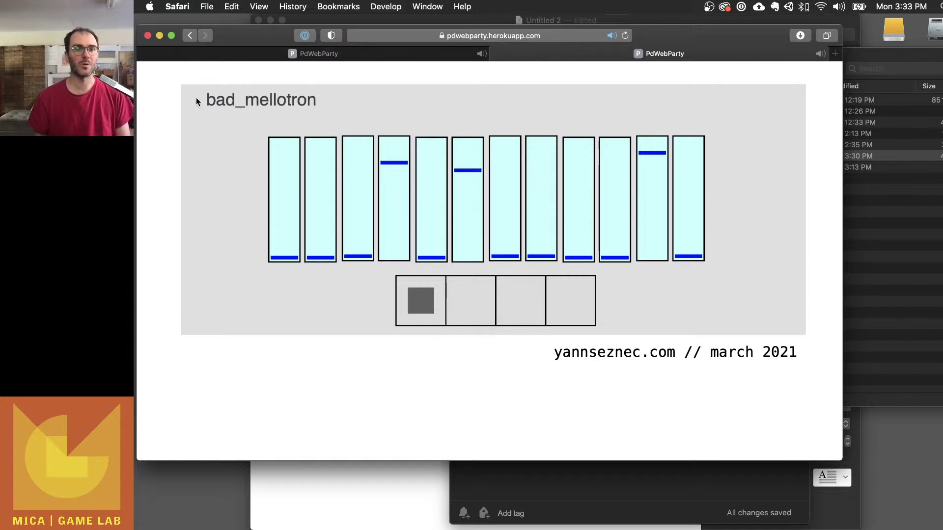
# - Copy the full address of the running bad_mellotron page and search the web for "url shortener" in a new tab
pyautogui.click(516, 35)
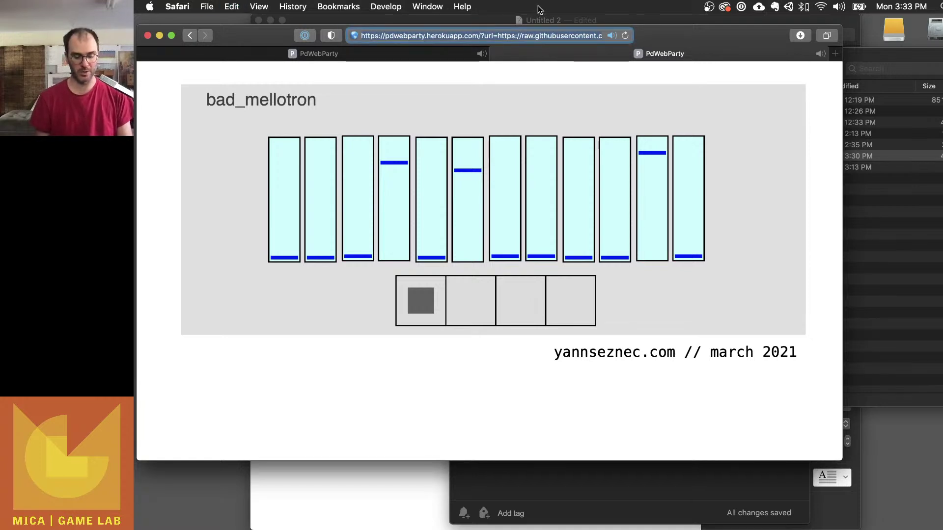
pyautogui.press('super+t')
pyautogui.write('url shorterner')
pyautogui.press('BackSpace')
pyautogui.press('BackSpace')
pyautogui.press('BackSpace')
pyautogui.press('BackSpace')
pyautogui.write('ner')
pyautogui.press('Return')
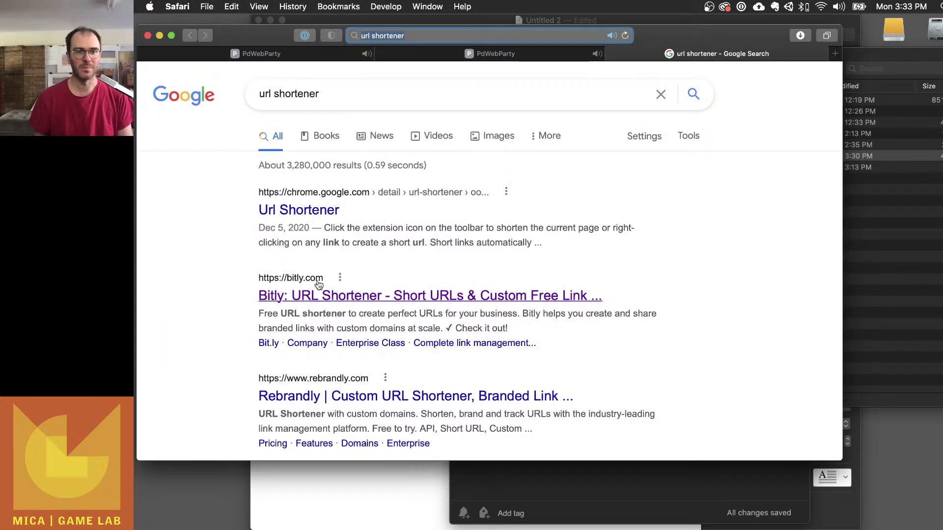
# - Go to the Bitly site from the search results and shorten the copied PdWebParty link there
pyautogui.click(318, 284)
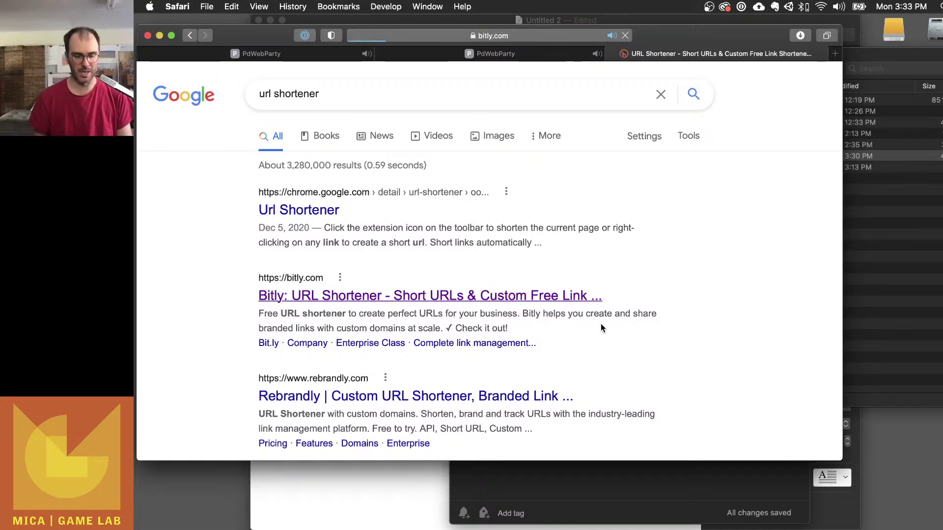
pyautogui.scroll(-3, 535, 349)
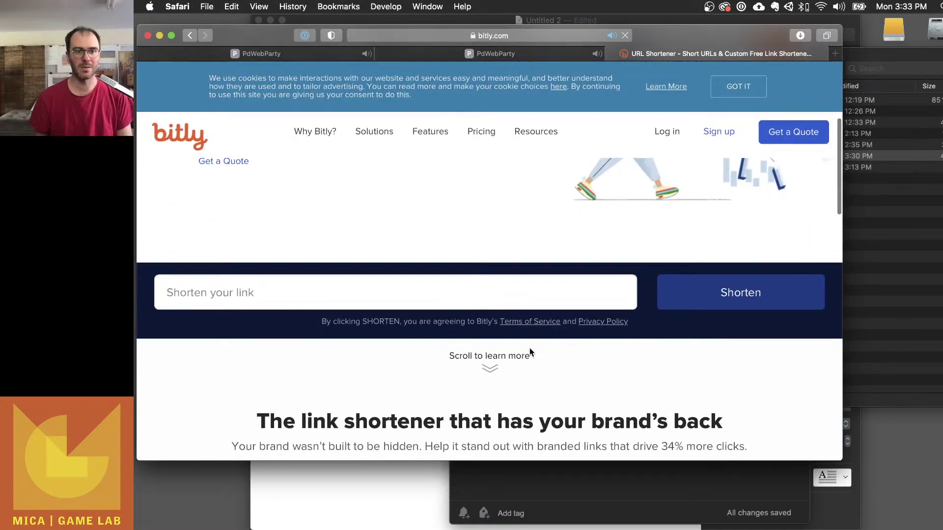
pyautogui.click(395, 299)
pyautogui.press('super+v')
pyautogui.click(716, 291)
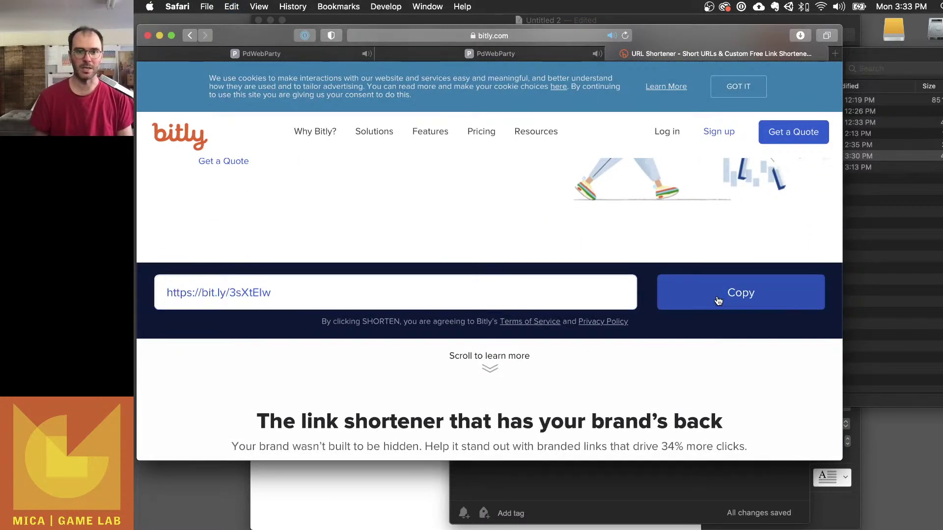
# - Copy the shortened bit.ly link and load it in a new tab to test it
pyautogui.tripleClick(289, 293)
pyautogui.press('super+c')
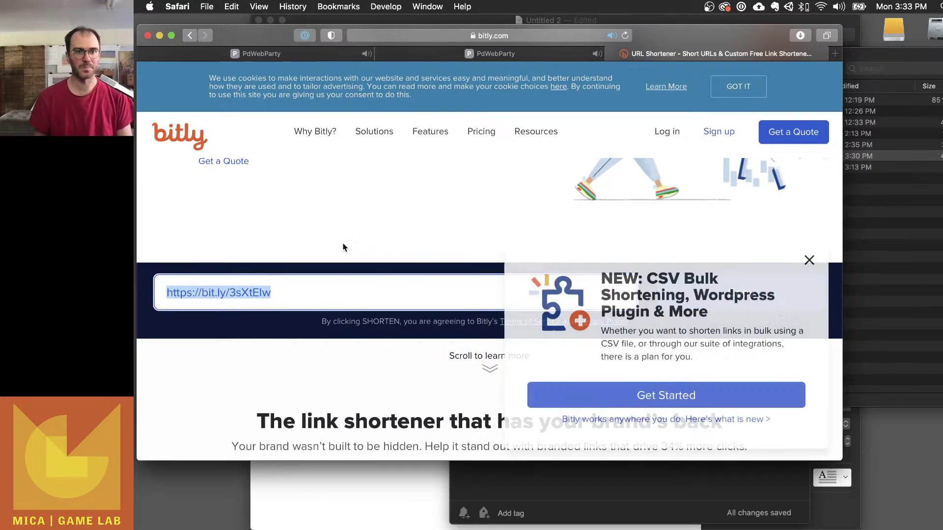
pyautogui.press('super+t')
pyautogui.press('super+v')
pyautogui.press('Return')
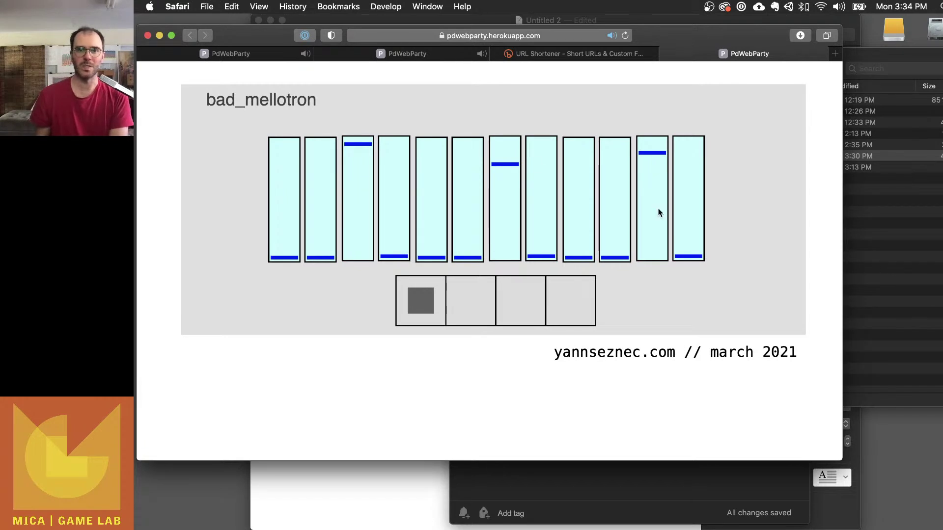
# - Return to the first PdWebParty tab, strip the url parameter from its address and load the PdWebParty home page
pyautogui.click(289, 57)
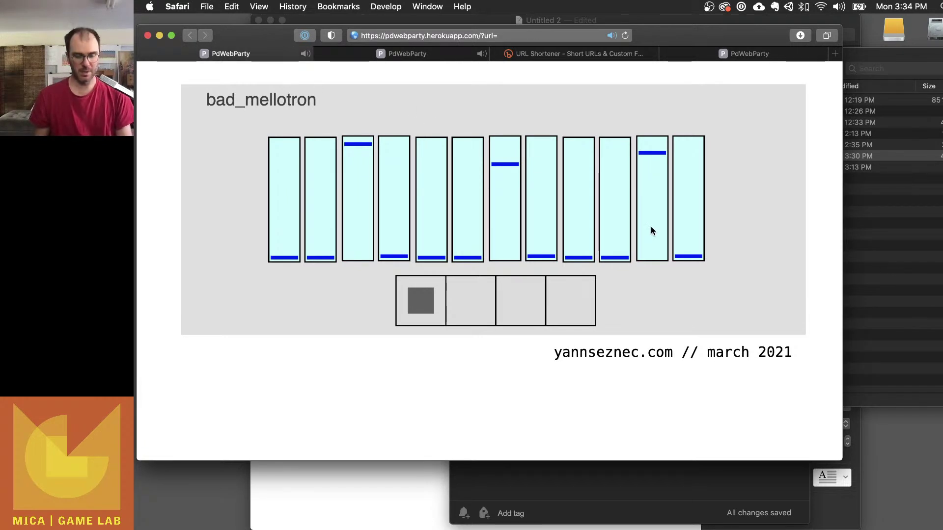
pyautogui.click(480, 35)
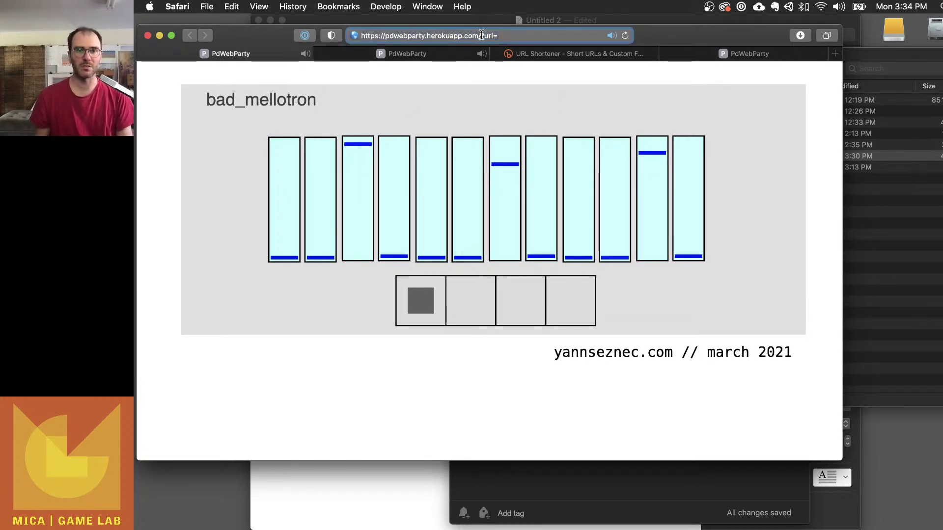
pyautogui.click(538, 36)
pyautogui.press('BackSpace')
pyautogui.press('BackSpace')
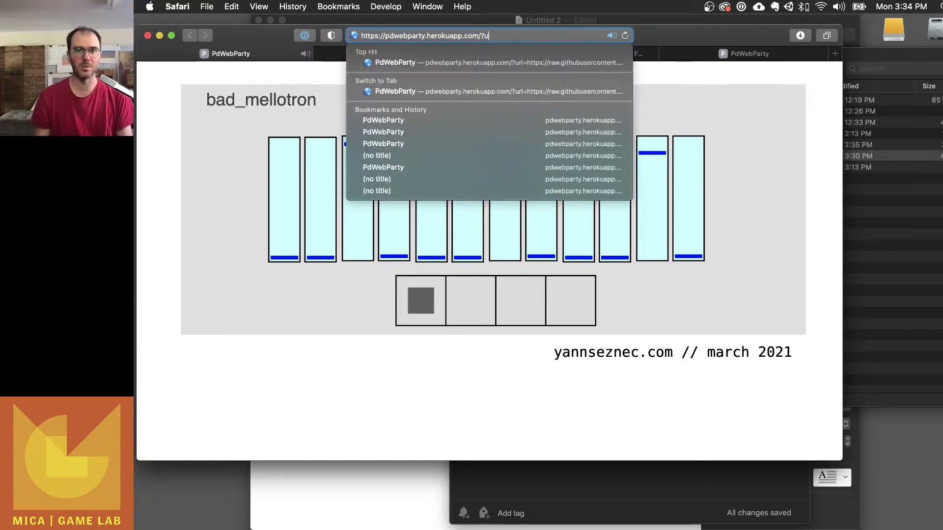
pyautogui.press('BackSpace')
pyautogui.press('Return')
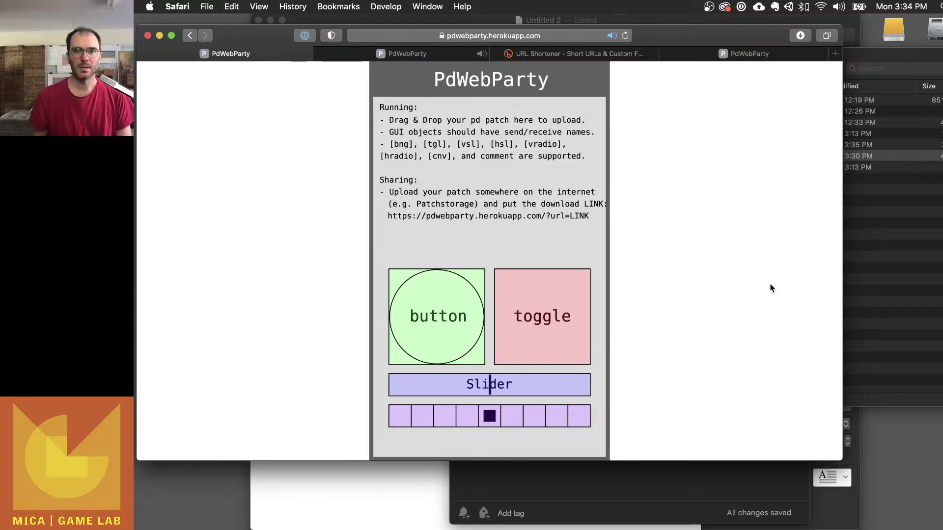
# - Load the PdWebParty GitHub repository in place of the PdWebParty home page
pyautogui.moveTo(415, 60)
pyautogui.click(535, 36)
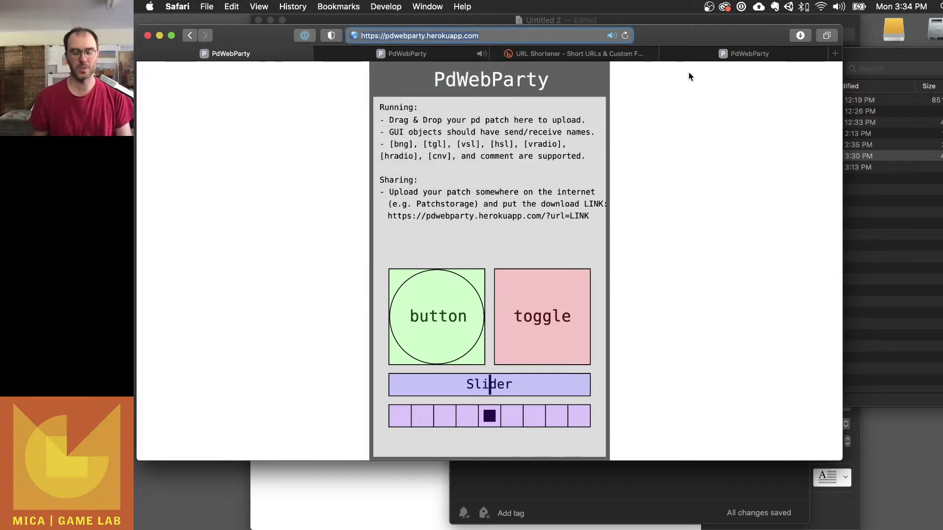
pyautogui.write('github')
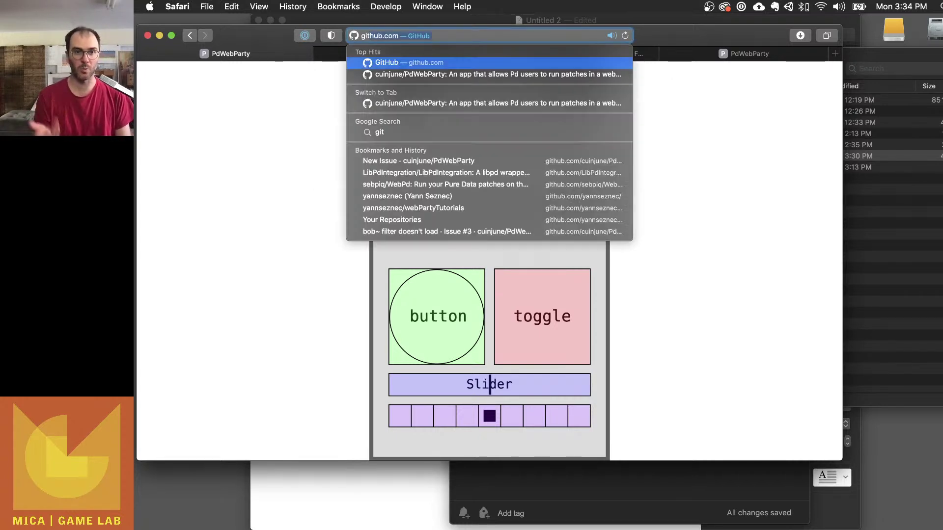
pyautogui.press('Return')
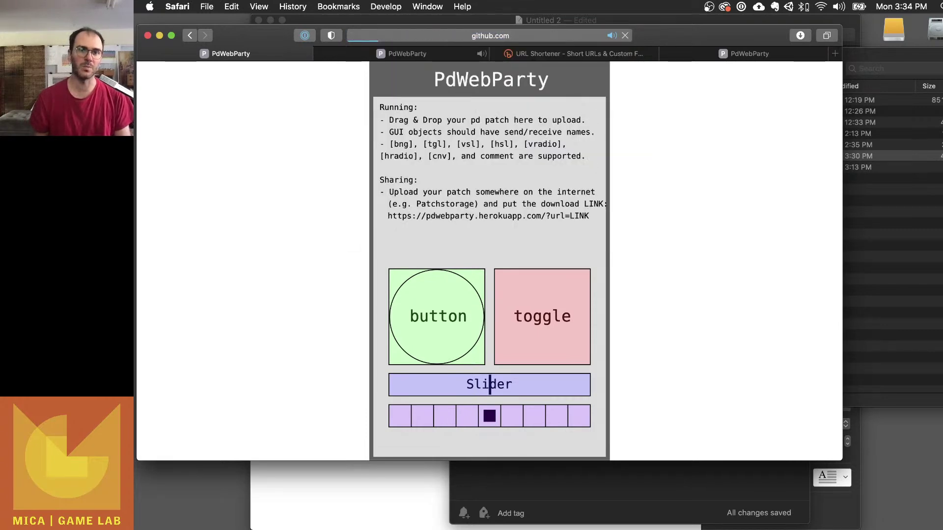
# - Examine the repository's file list and the README's contents, description and supported objects sections, and return to the repository name
pyautogui.scroll(-10, 695, 195)
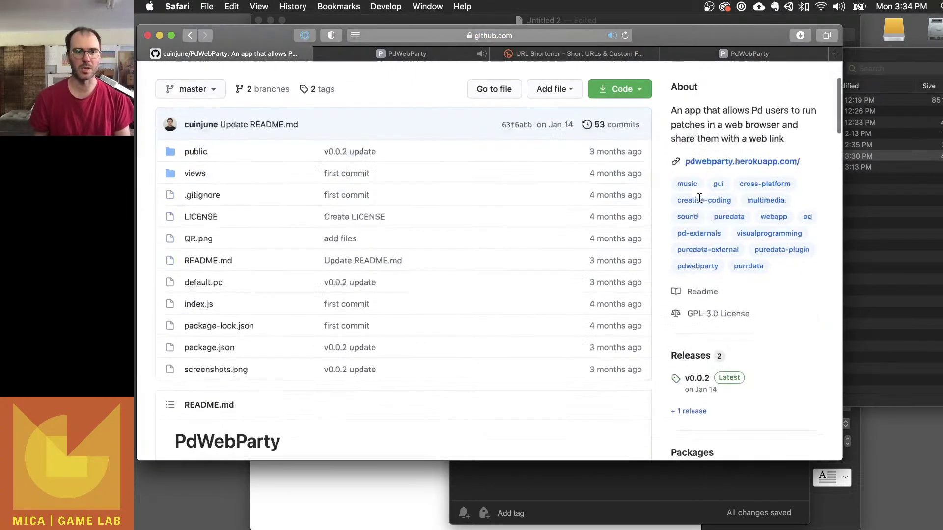
pyautogui.scroll(-15, 514, 277)
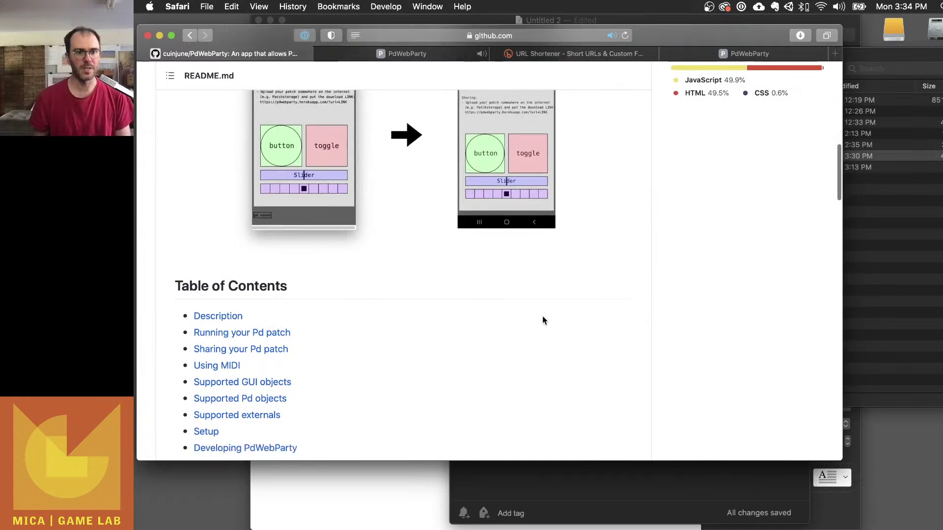
pyautogui.scroll(-2, 211, 334)
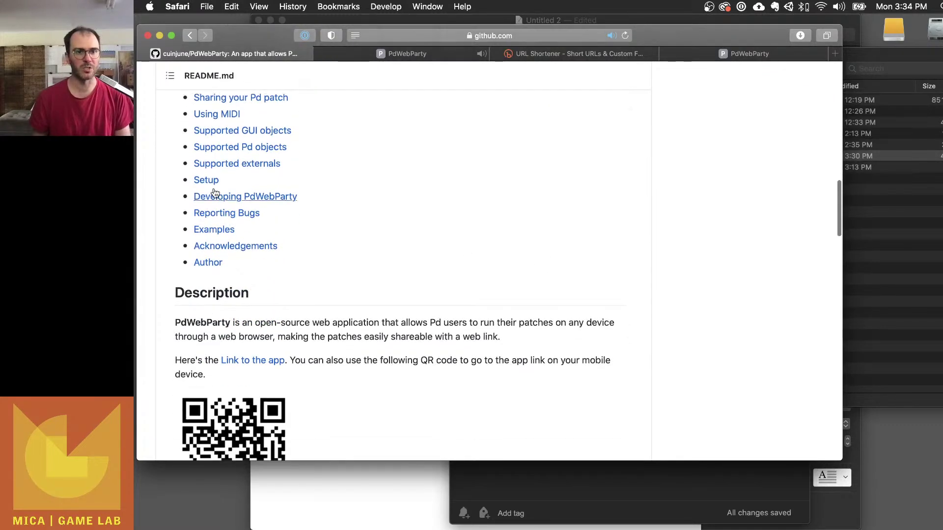
pyautogui.scroll(-1, 240, 243)
pyautogui.scroll(-8, 259, 162)
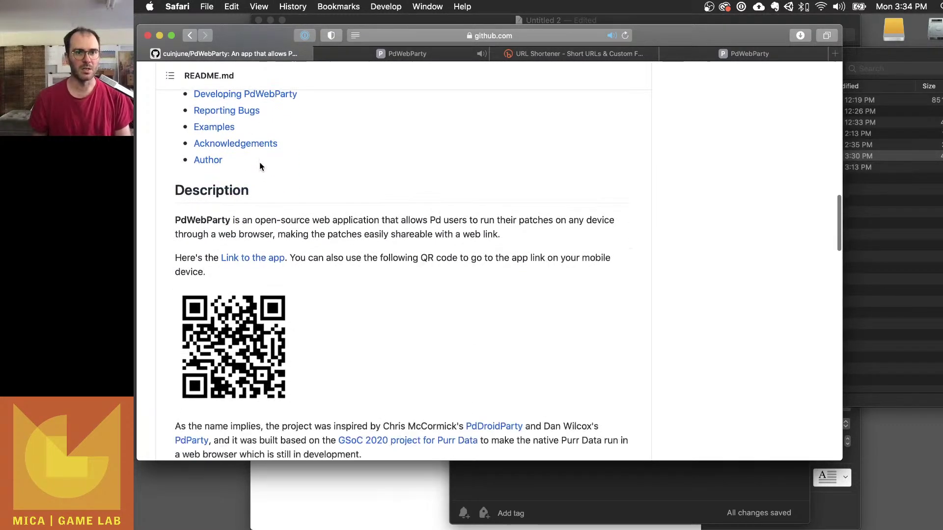
pyautogui.scroll(-15, 260, 166)
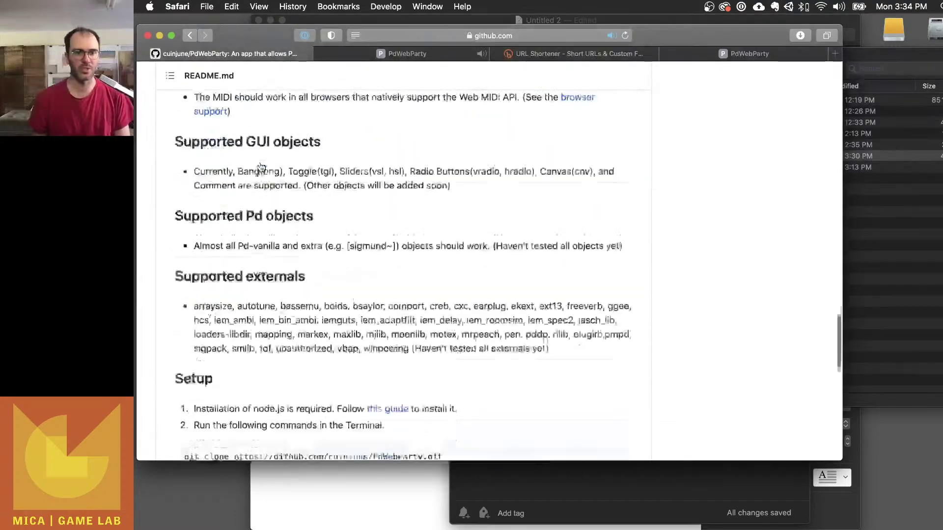
pyautogui.scroll(11, 261, 167)
pyautogui.scroll(20, 260, 168)
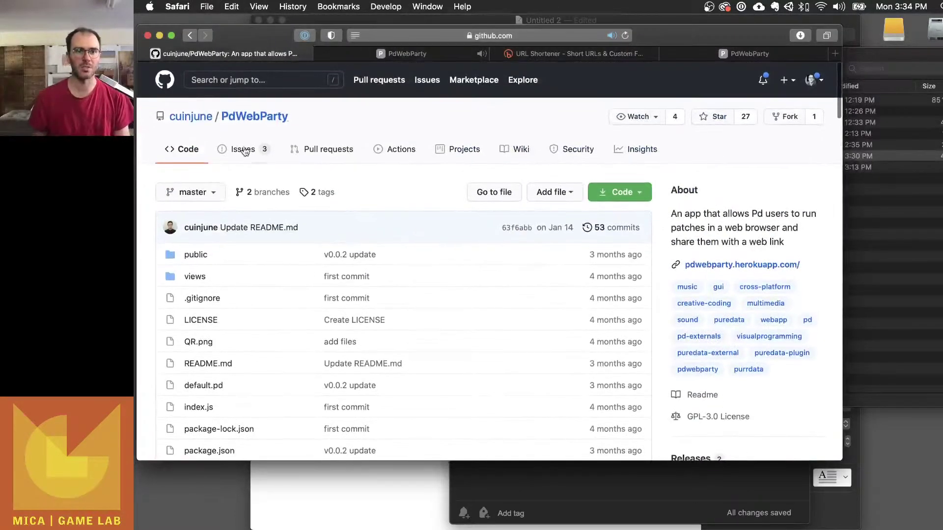
pyautogui.moveTo(291, 117); pyautogui.dragTo(218, 110)
pyautogui.click(381, 132)
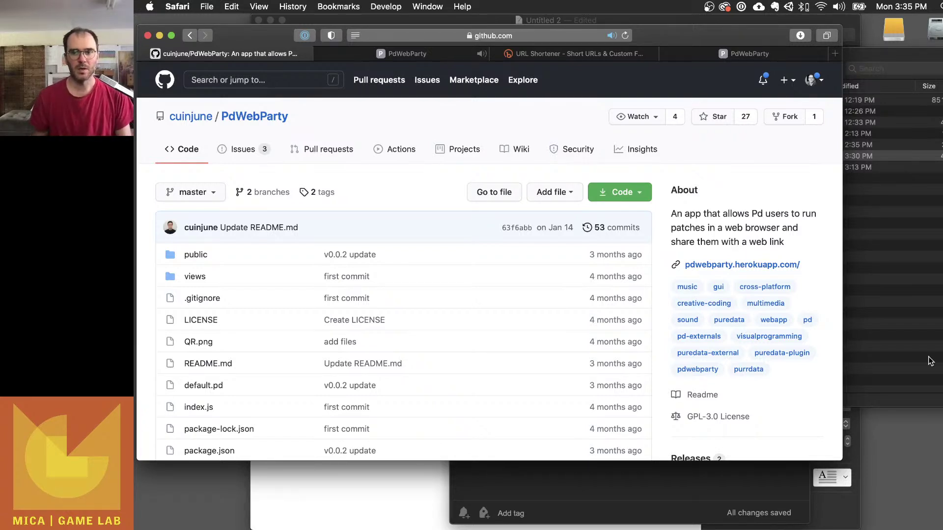
pyautogui.click(942, 364)
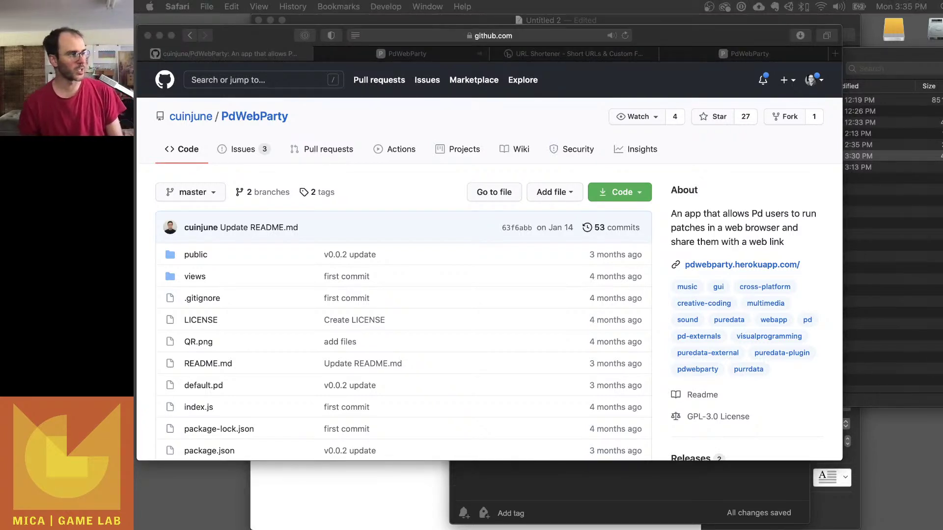